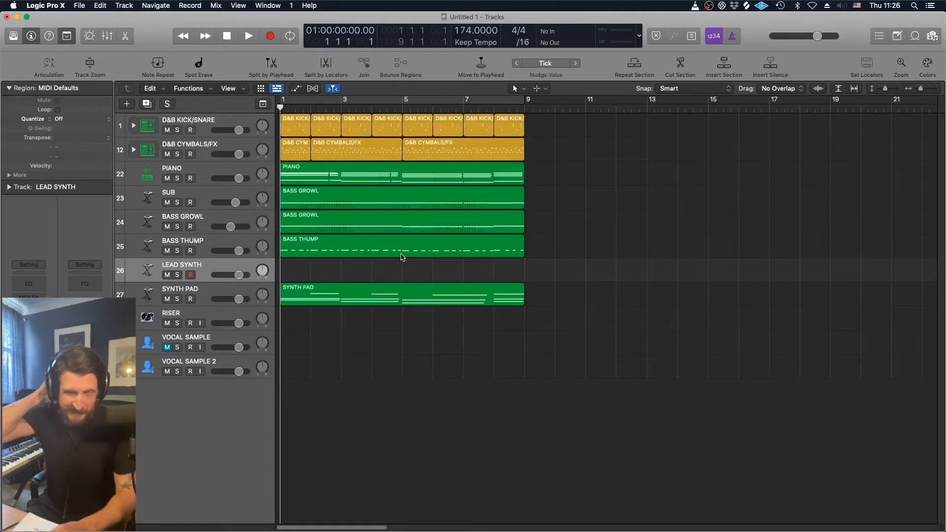
- Turn on the cycle range from bar 1 to bar 9 and rehearse the LEAD SYNTH part over playback
left_click(403, 108)
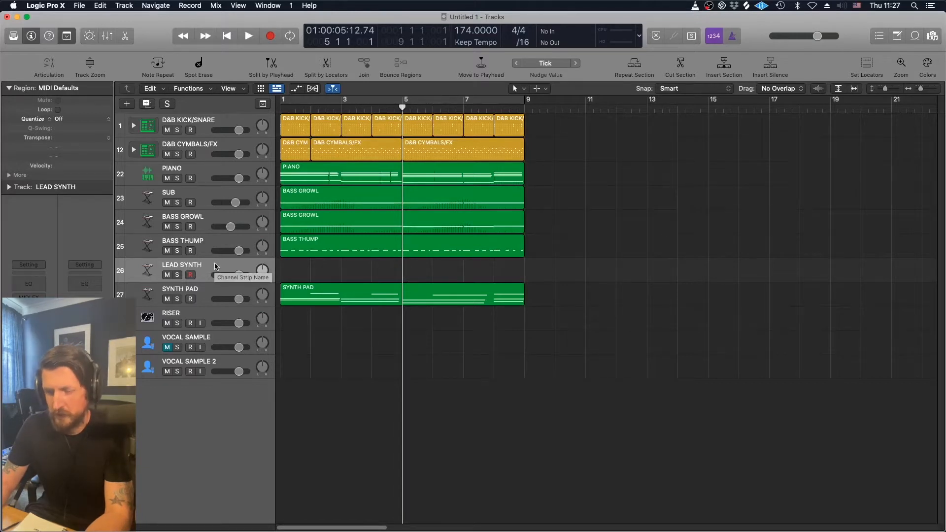
left_click(295, 100)
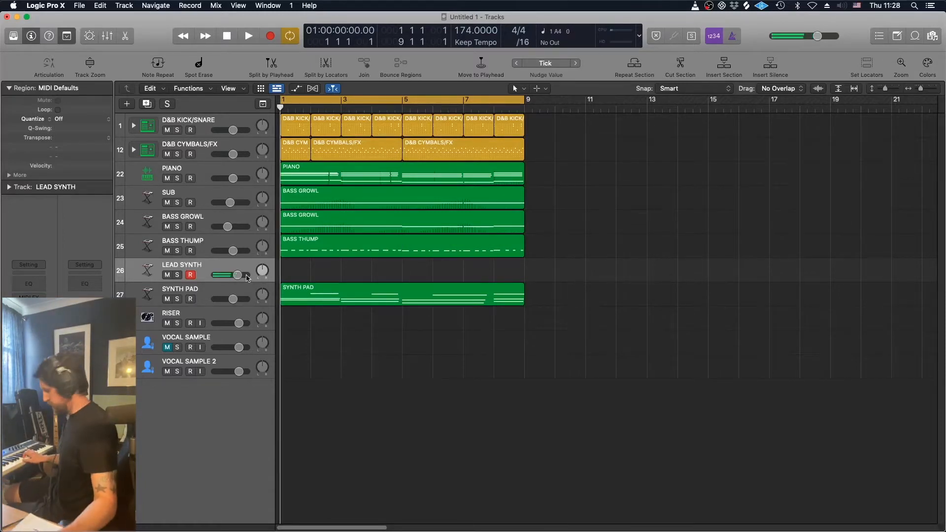
key("space")
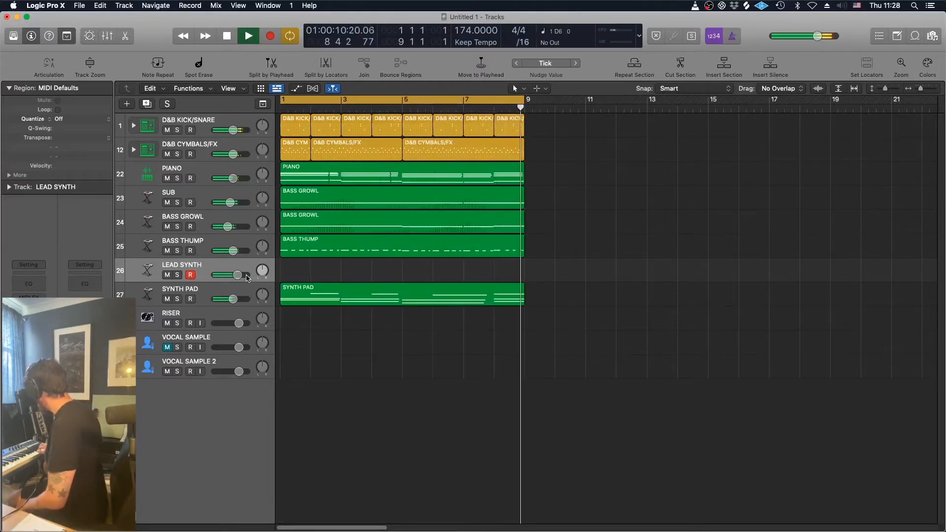
key("space")
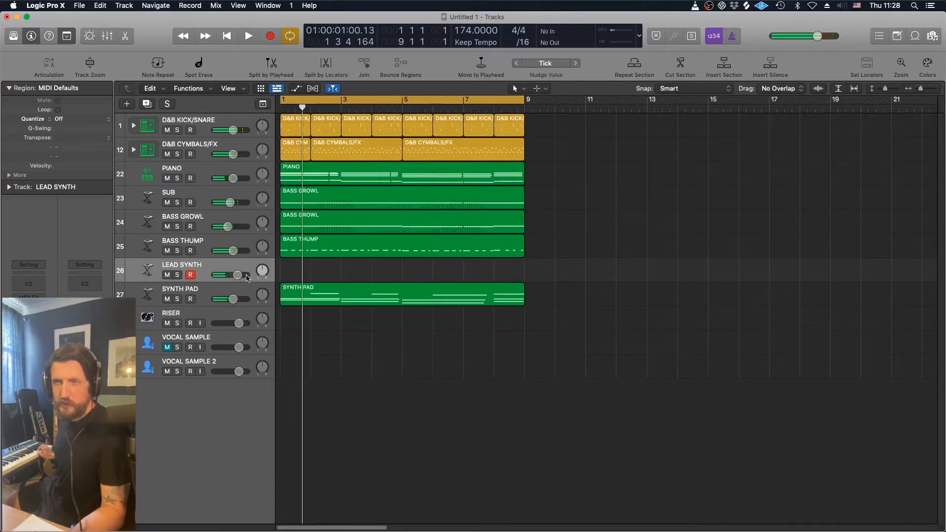
- Record the lead melody onto the LEAD SYNTH track from bar 1 through to bar 9
key("Return")
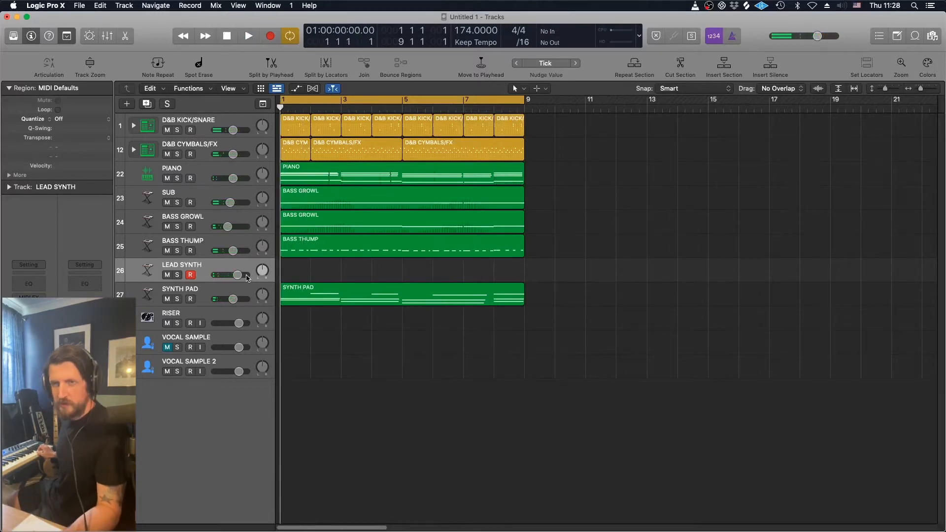
key("r")
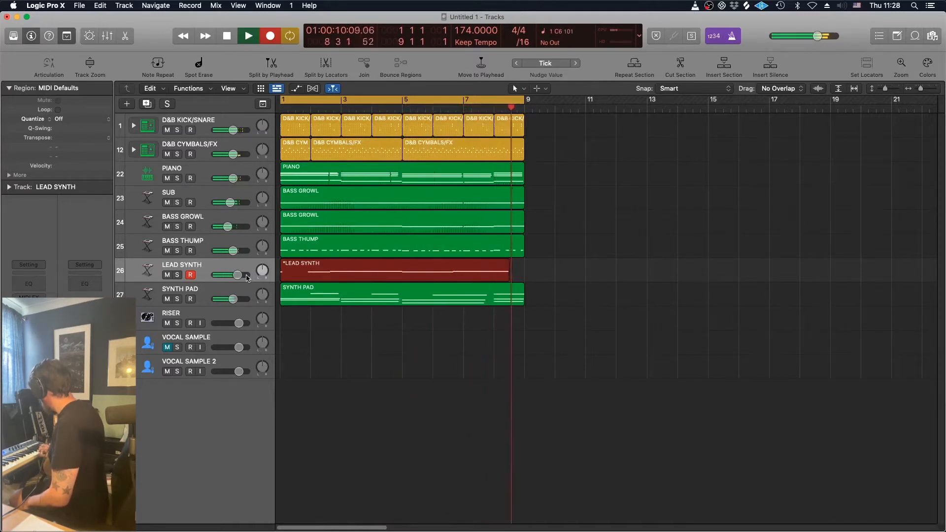
key("space")
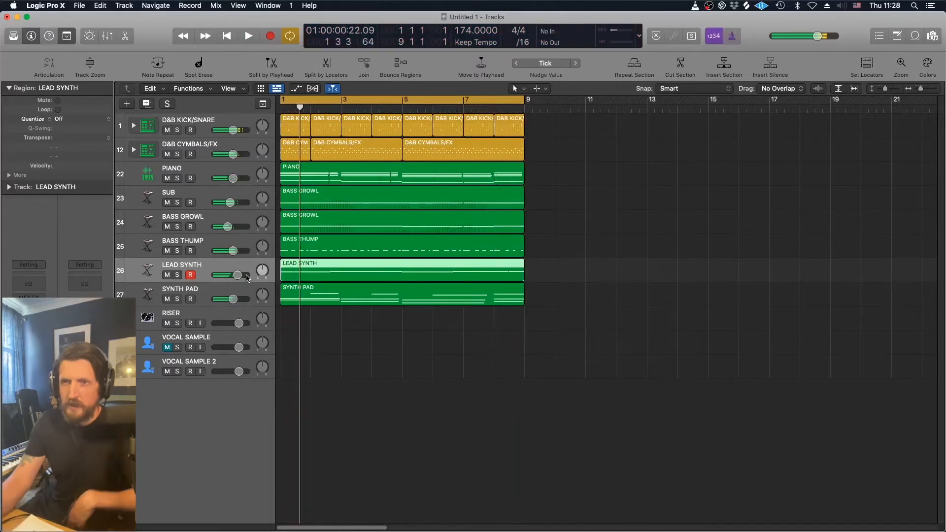
- Quantize all notes of the recorded LEAD SYNTH region to 1/16 Note and play the region back
double_click(346, 263)
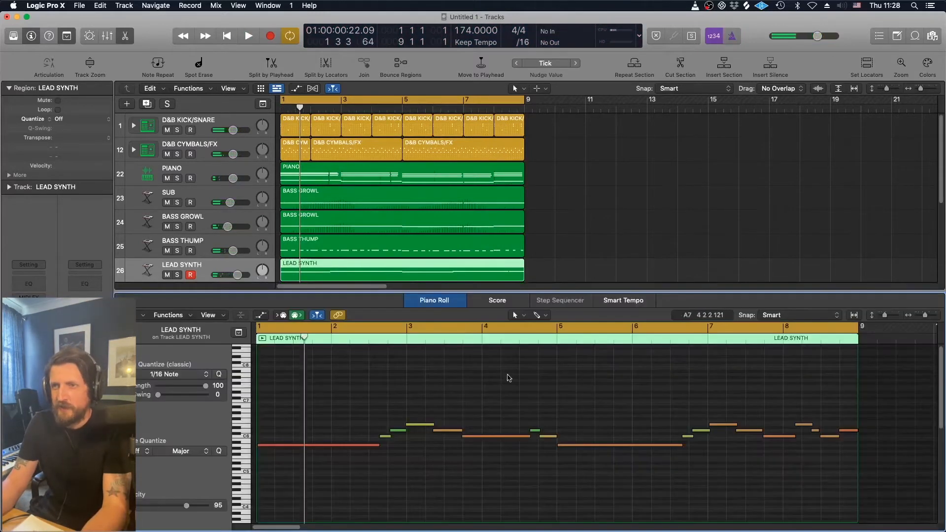
key("super+a")
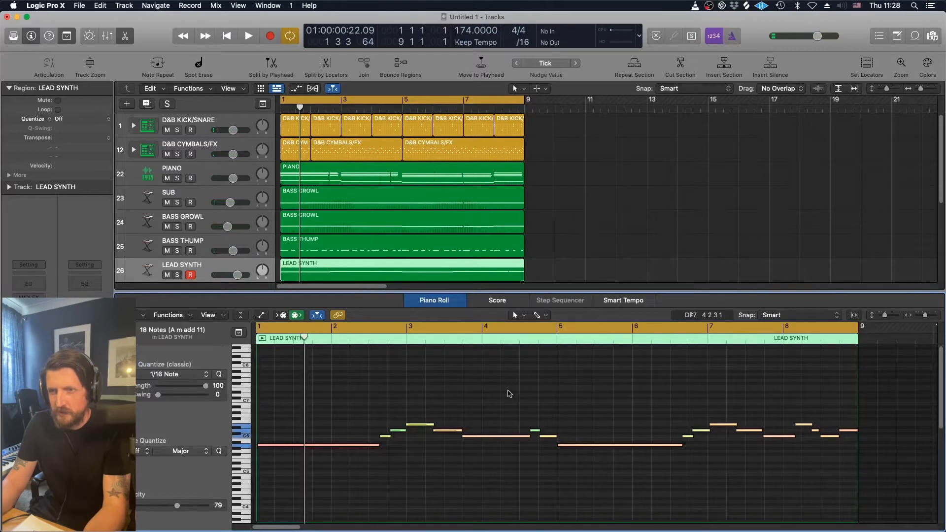
key("Return")
key("space")
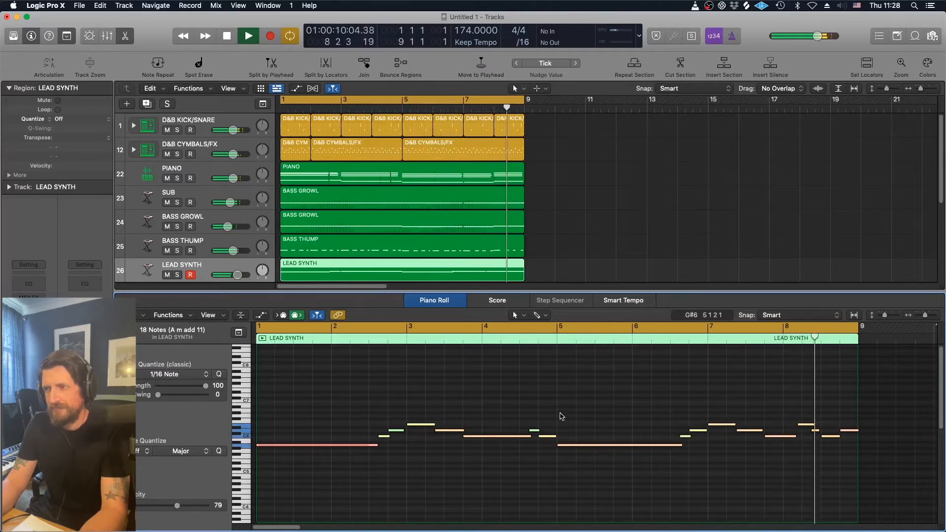
key("space")
- Turn off the cycle range and play back the closing notes of the lead melody from bar 7 beat 4
key("super+Right")
key("super+Right")
key("super+Right")
key("super+Right")
key("super+Right")
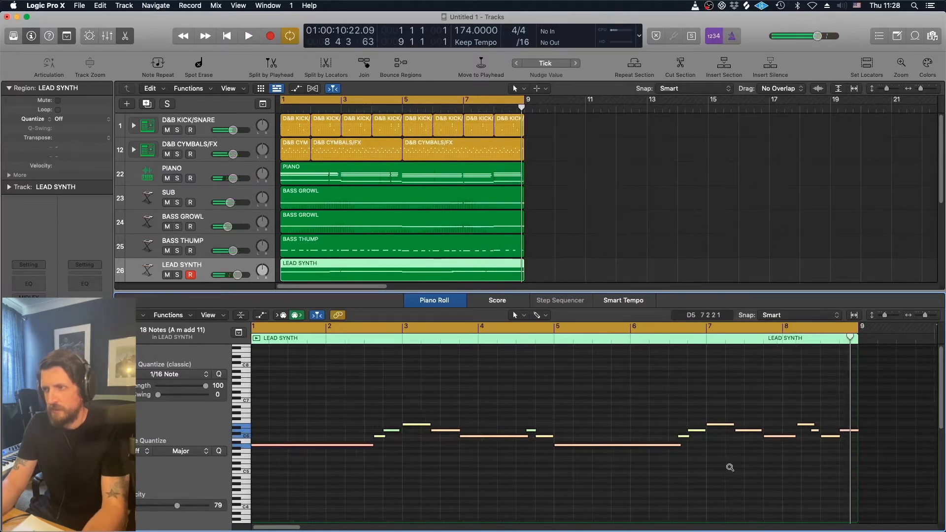
key("super+Down")
key("super+Down")
key("super+Down")
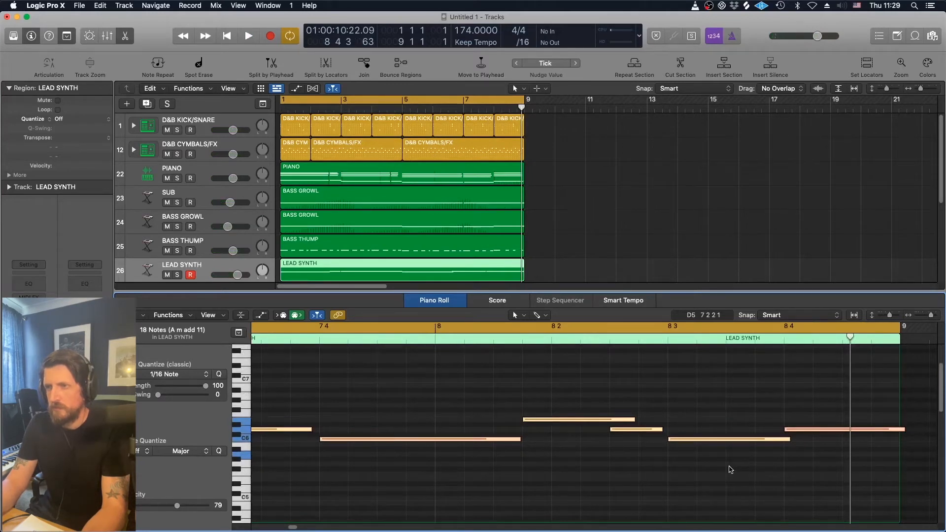
left_click(428, 326)
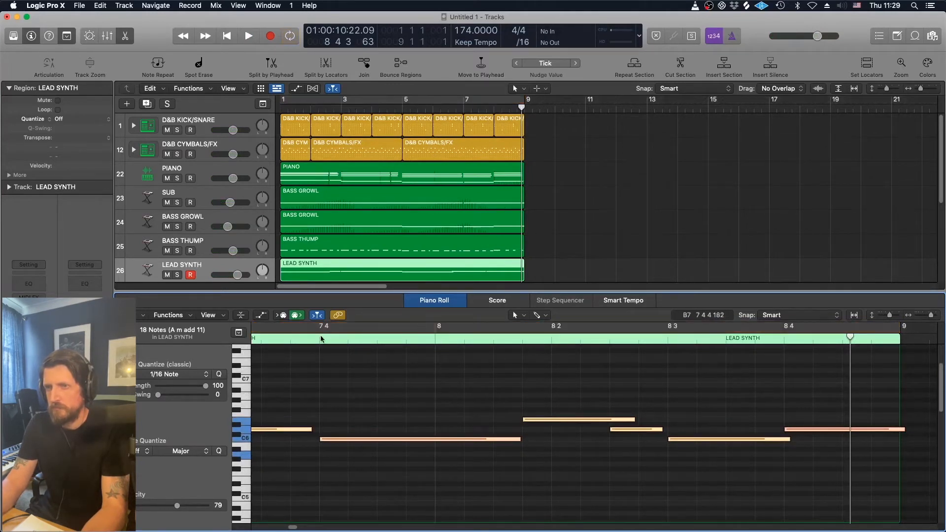
left_click(321, 340)
key("space")
key("super+Left")
key("super+Left")
key("super+Left")
key("super+Left")
key("super+Left")
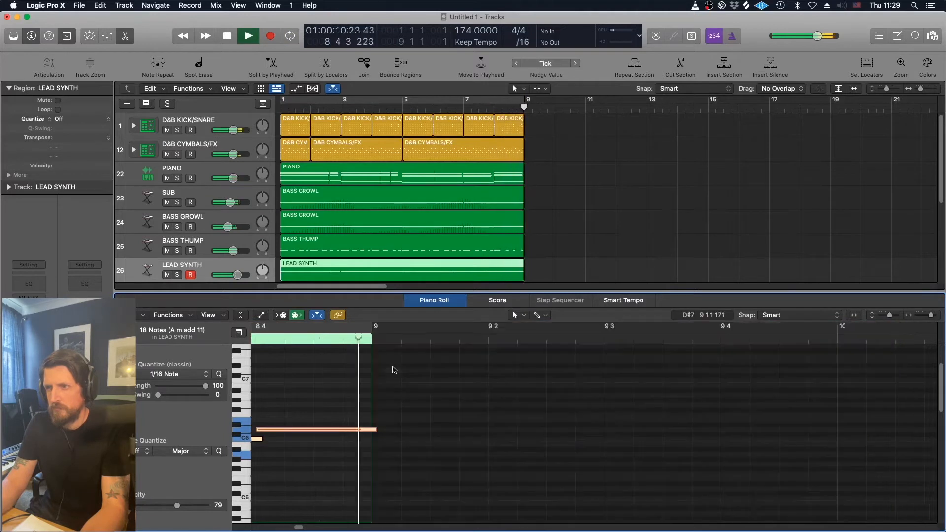
key("space")
key("super+Right")
key("super+Right")
key("super+Right")
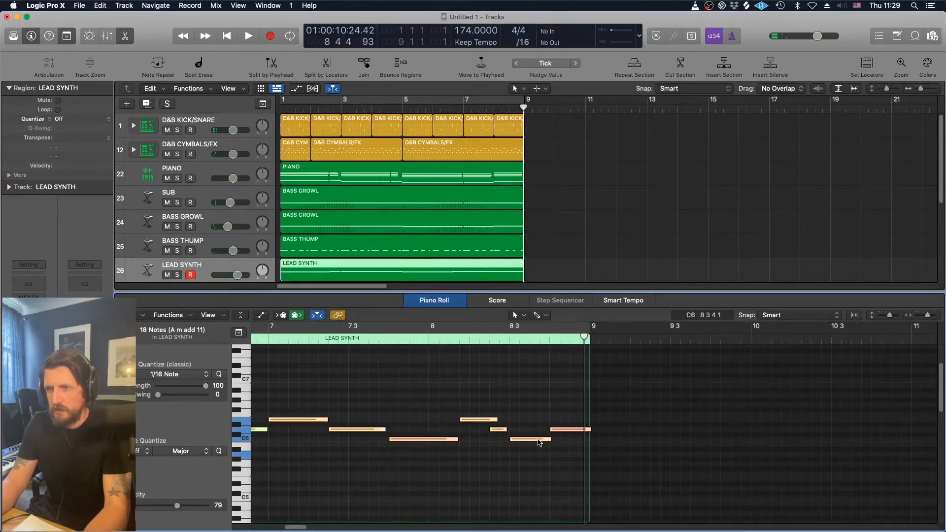
- Shorten the C6 note at bar 8 beat 3 to an eighth note, add an equally long E6 right after it, and audition the ending
left_click_drag(551, 440, 518, 443)
left_click(548, 451)
left_click(389, 340)
key("space")
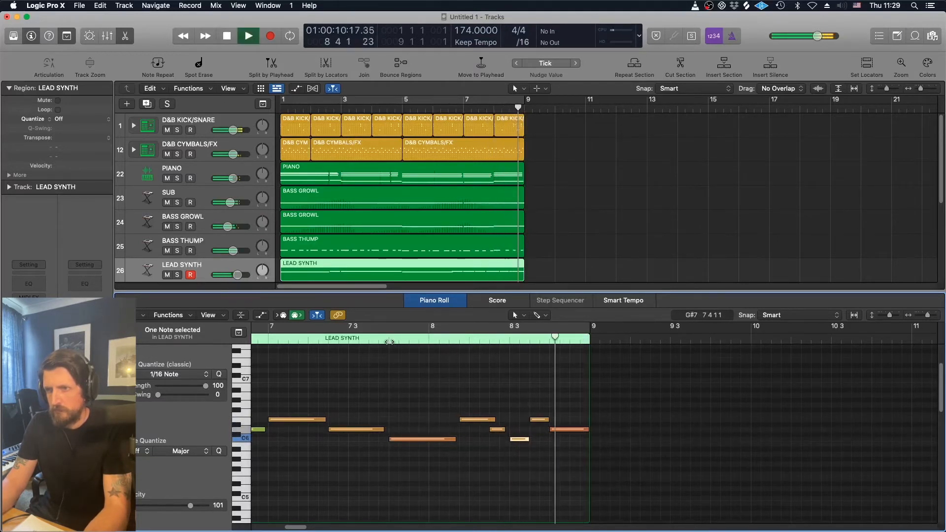
- Lower the added note at 8 3 3 1 to D6 and the final note to C6, and replay the ending
left_click_drag(576, 432, 538, 430)
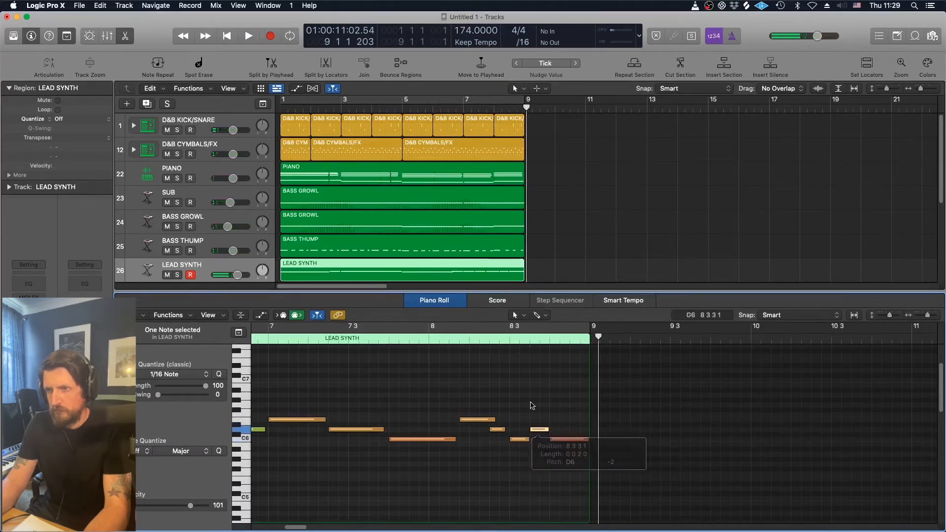
left_click(389, 344)
key("space")
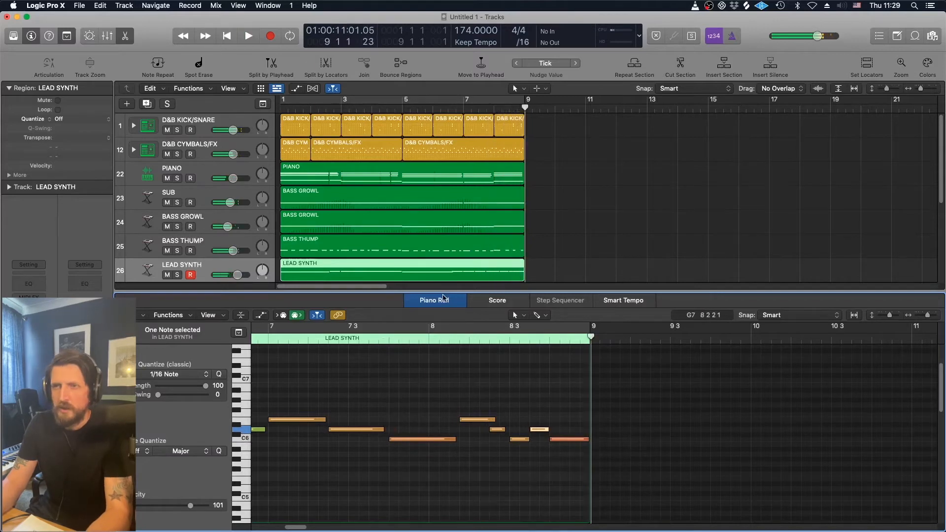
- Duplicate the LEAD SYNTH track with its settings and copy the LEAD SYNTH region onto the new track
scroll(246, 256, "down", 2)
left_click(217, 212)
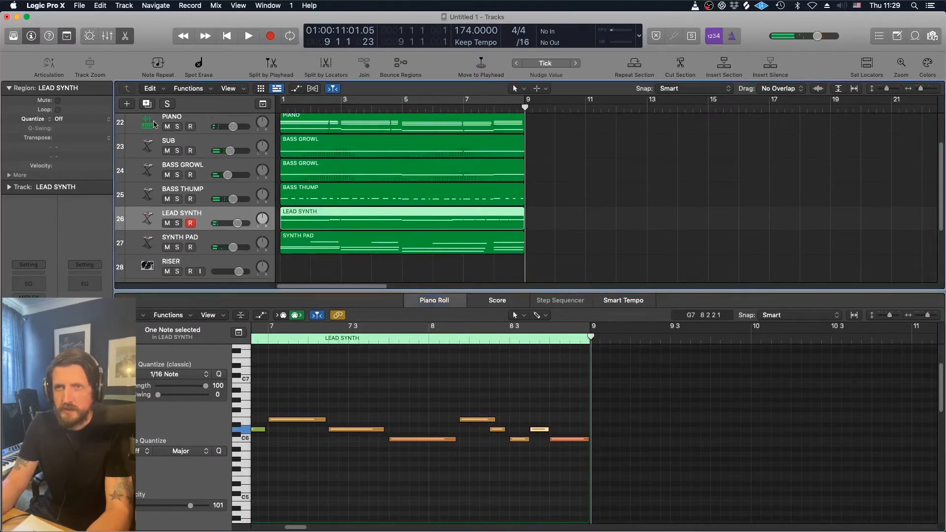
left_click(147, 104)
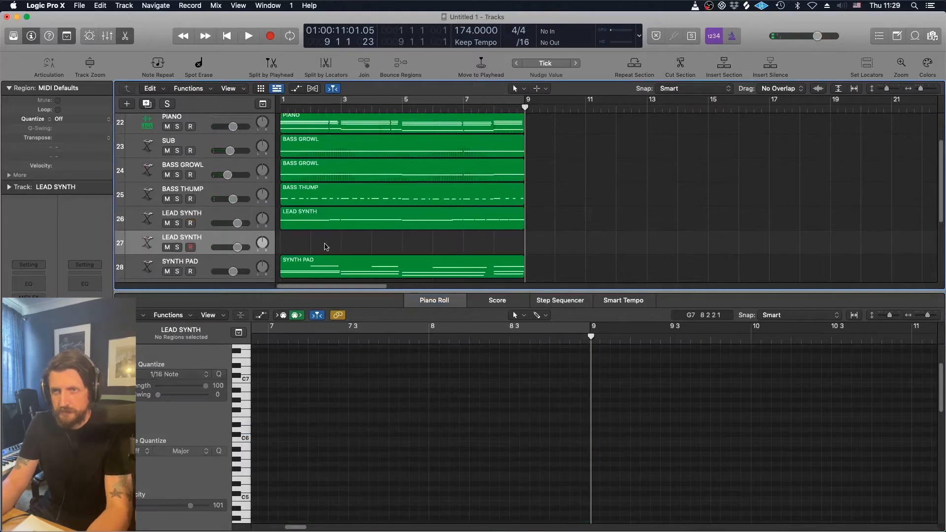
left_click_drag(327, 220, 238, 229)
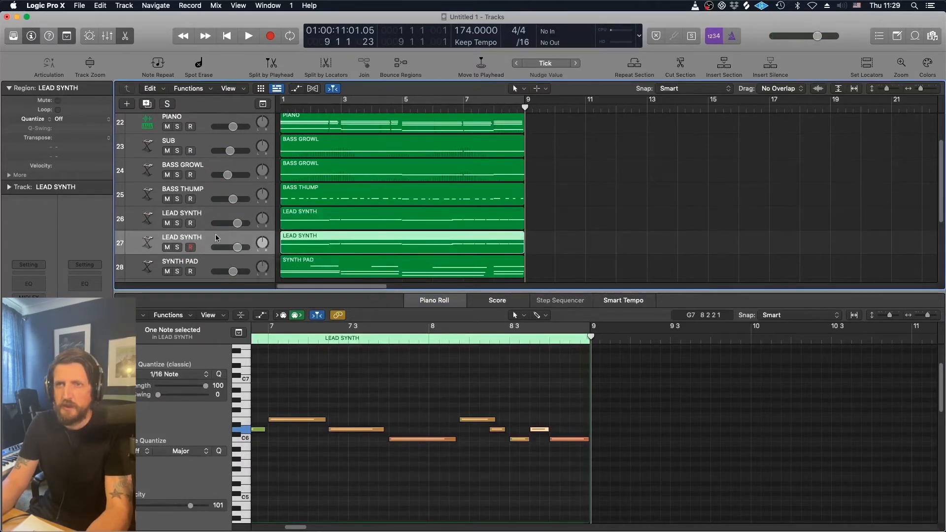
- Rename the duplicated lead track as LEAD SYNTH 2
double_click(194, 236)
type("2")
key("Return")
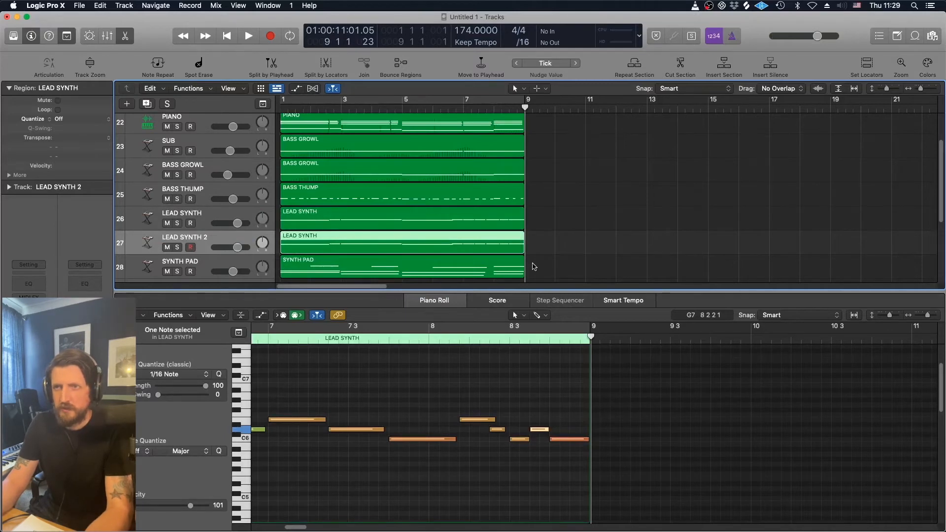
- Solo LEAD SYNTH 2, audition presets in its synth, and load LoFi 80s Synth Lead from the Leads category
key("v")
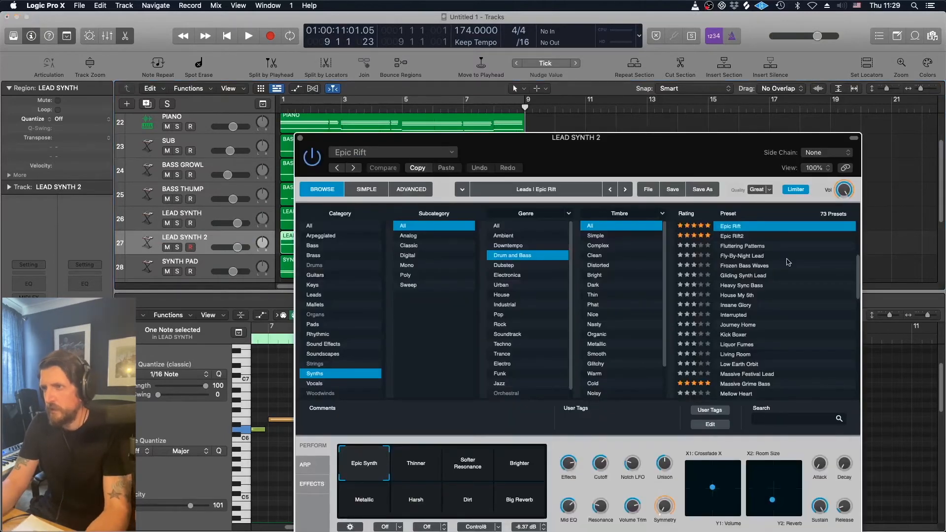
scroll(728, 275, "down", 3)
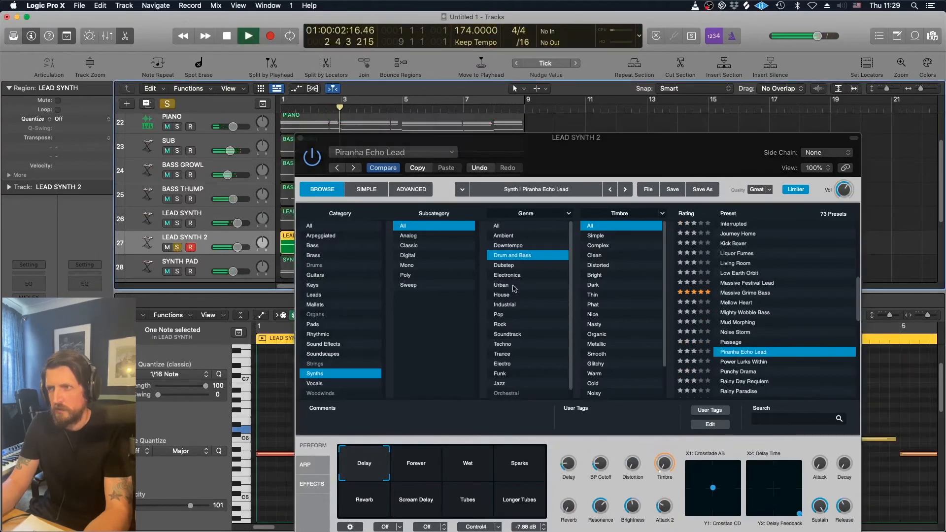
left_click(747, 373)
scroll(747, 373, "down", 2)
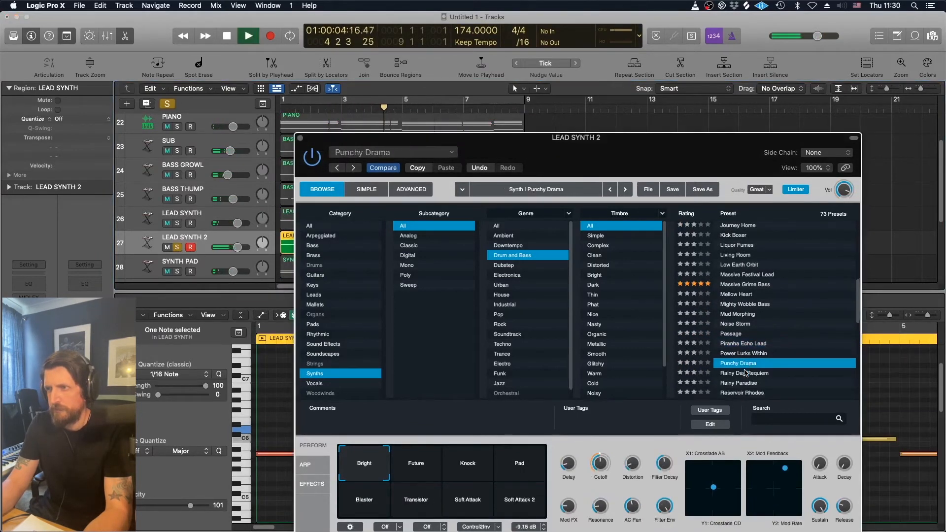
left_click(746, 372)
scroll(745, 373, "down", 8)
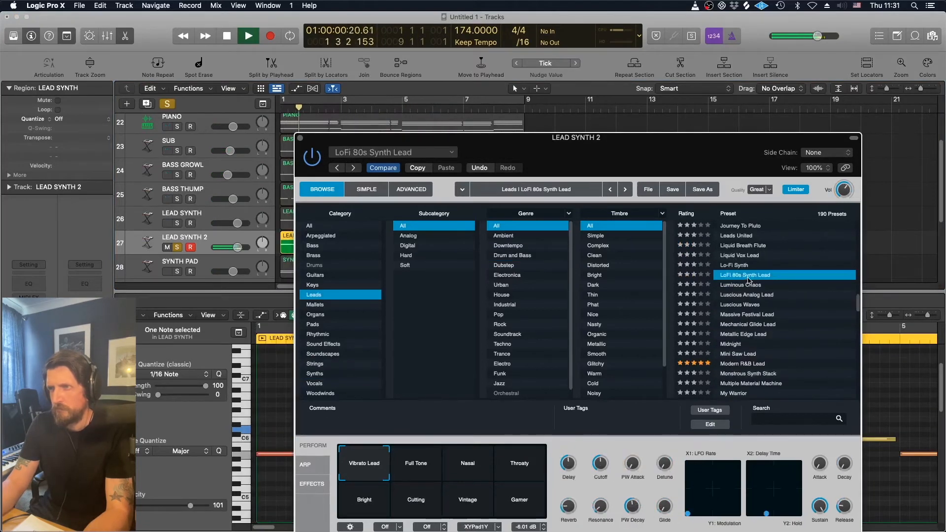
key("space")
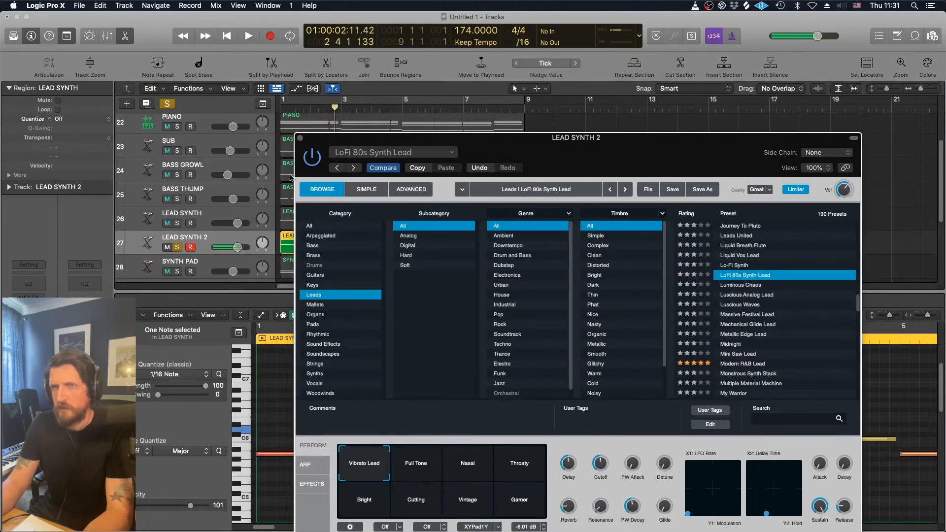
left_click(301, 139)
- Transpose all notes of the LEAD SYNTH 2 region down one octave and play it from the start
left_click(469, 413)
key("super+a")
left_click_drag(405, 456, 406, 502)
key("Return")
key("space")
- Solo the original LEAD SYNTH as well and listen to both lead layers together
key("space")
left_click(177, 224)
key("space")
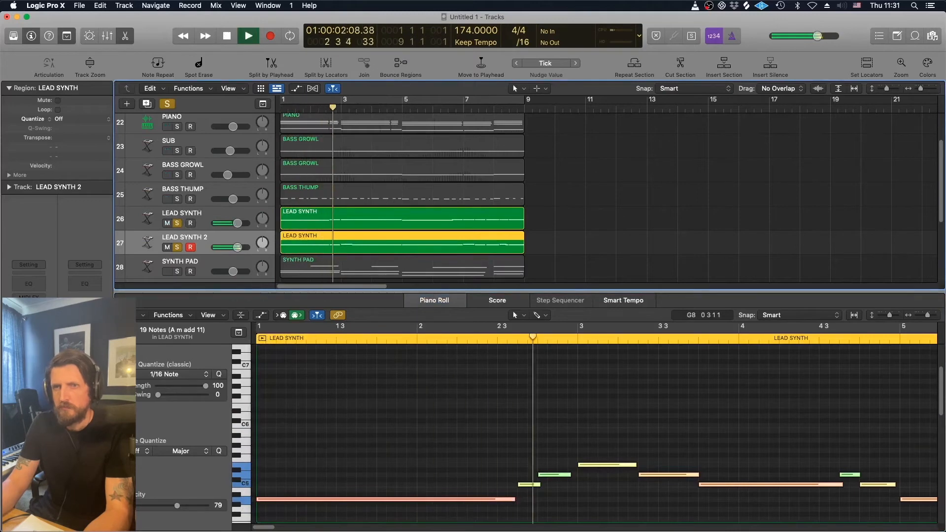
key("v")
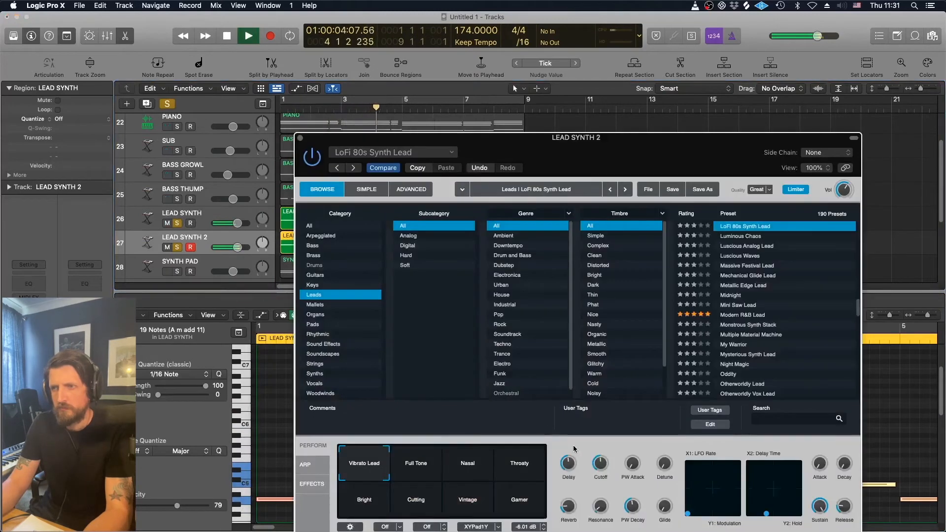
key("space")
key("v")
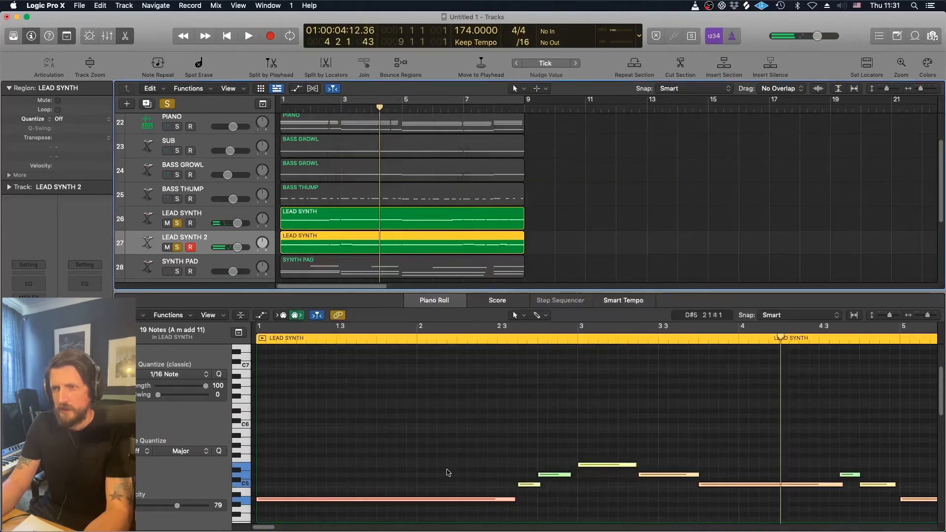
- Select the LEAD SYNTH and LEAD SYNTH 2 regions together and select all of their notes
left_click(525, 466)
scroll(640, 407, "right", 2)
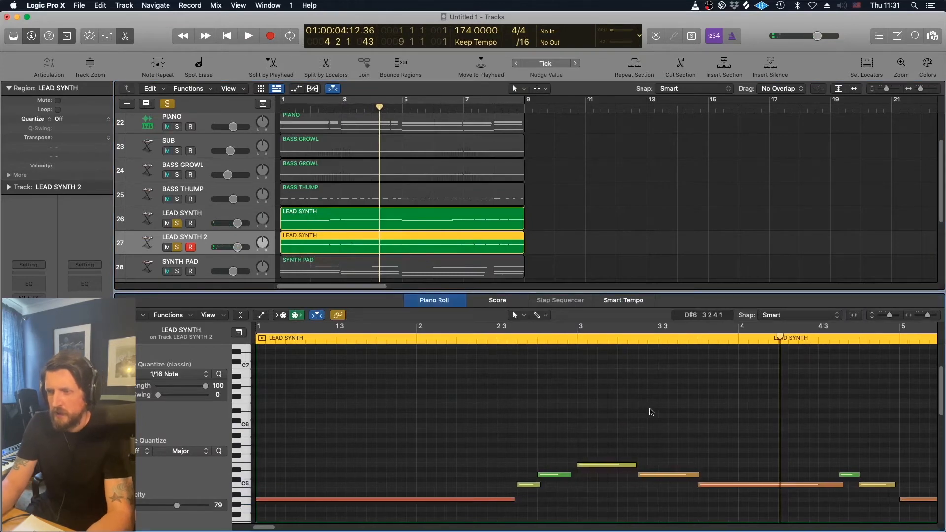
left_click_drag(531, 240, 514, 220)
scroll(374, 434, "left", 10)
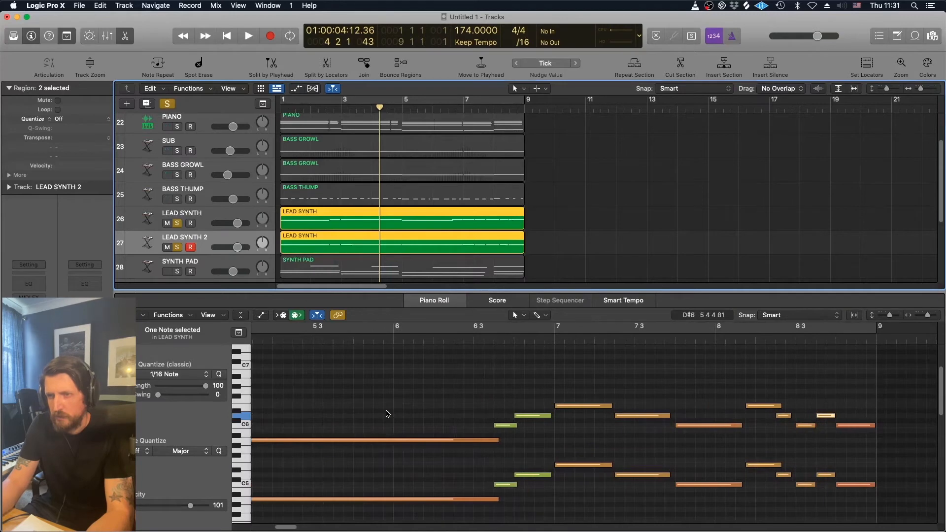
scroll(387, 415, "left", 4)
key("super+a")
scroll(390, 414, "left", 8)
scroll(345, 400, "left", 3)
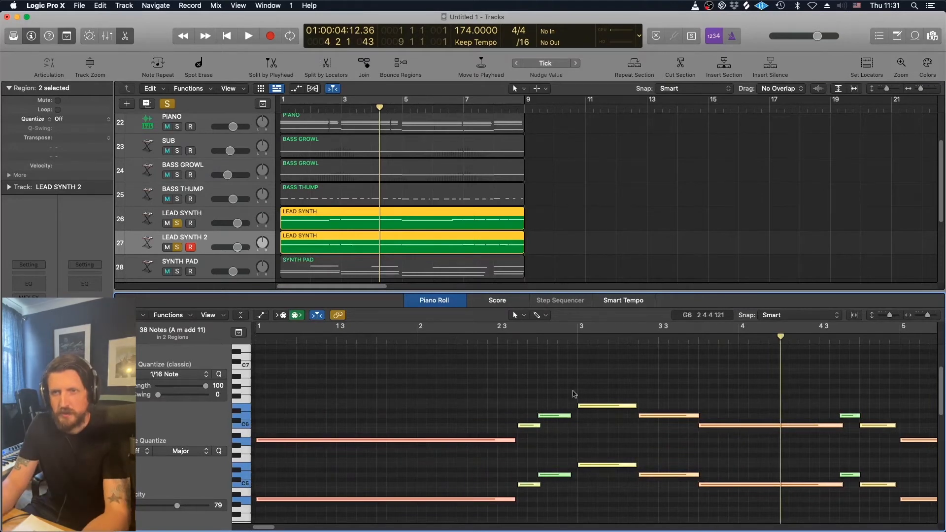
- Apply the Fixed Velocity MIDI transform at 110 to the selected notes of both lead regions
left_click(168, 316)
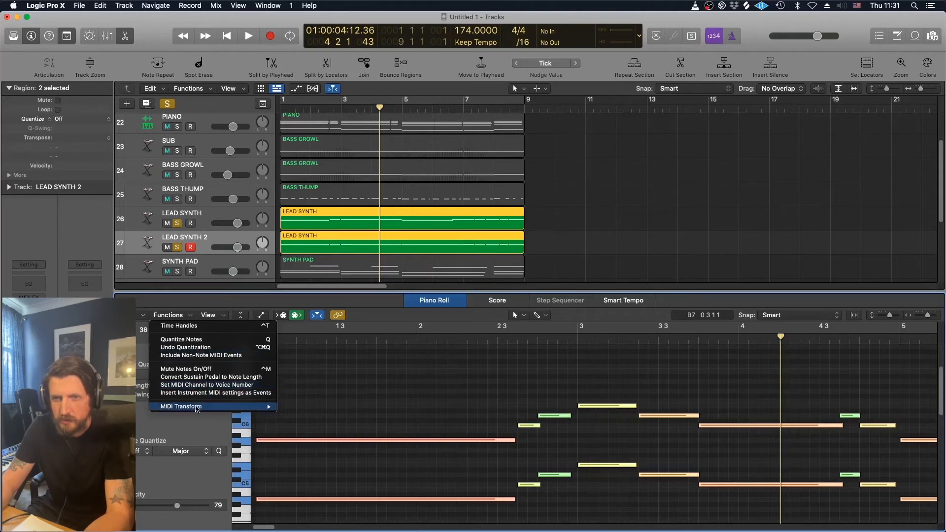
mouse_move(197, 408)
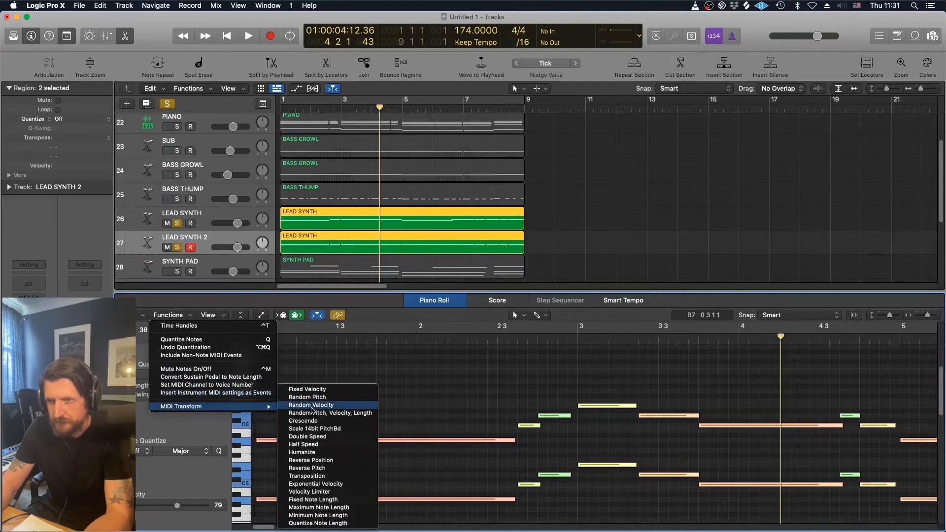
left_click(318, 390)
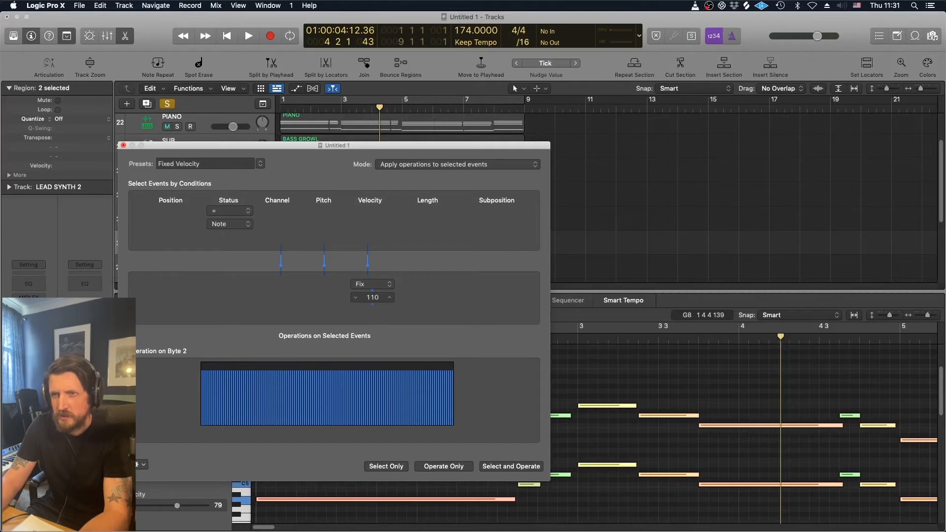
left_click(444, 466)
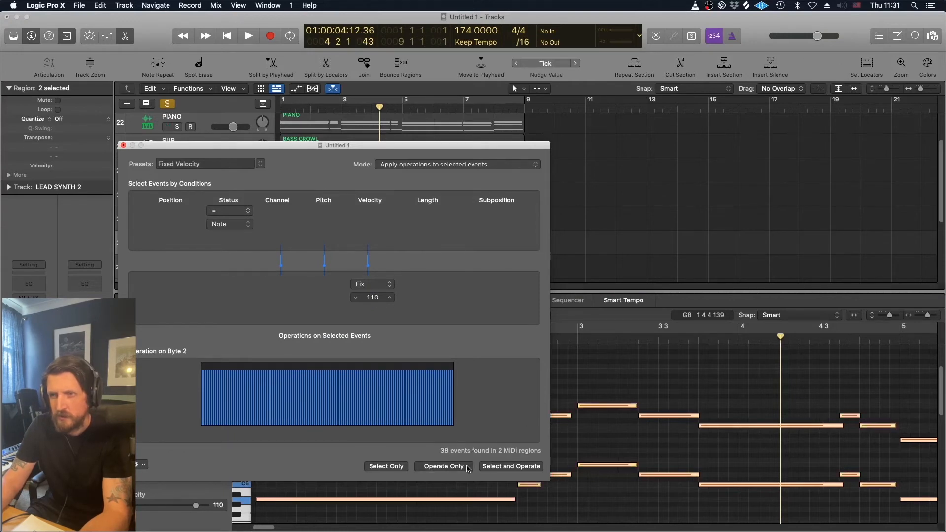
left_click(123, 146)
left_click(510, 403)
- Play the two soloed lead layers from the start and bring up the LEAD SYNTH 2 instrument
key("Return")
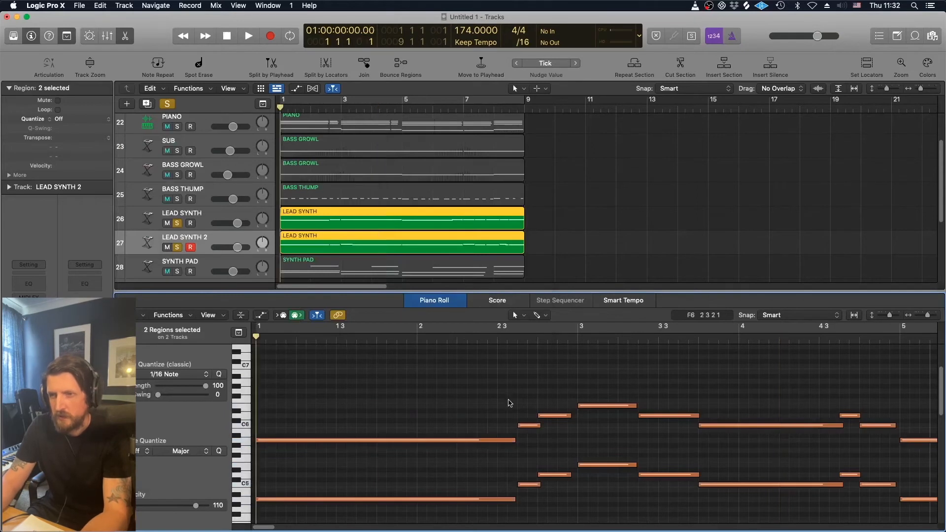
key("space")
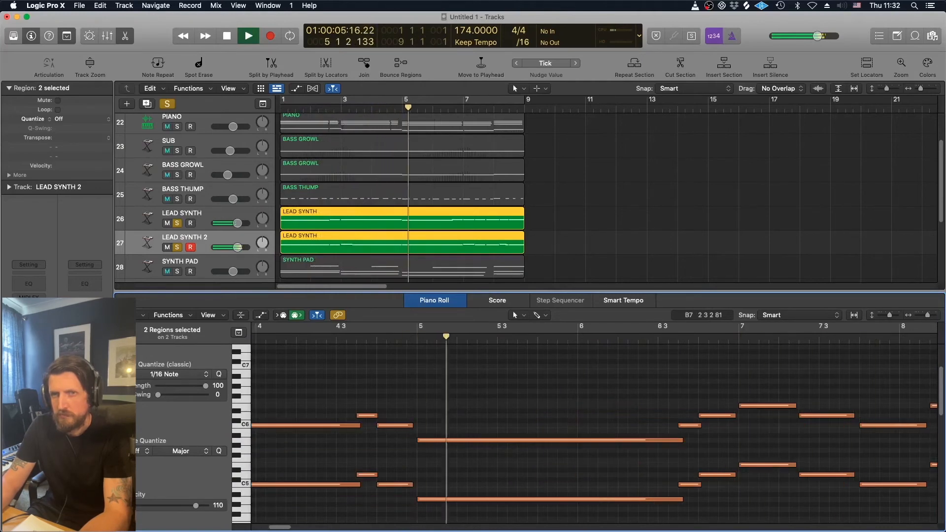
key("v")
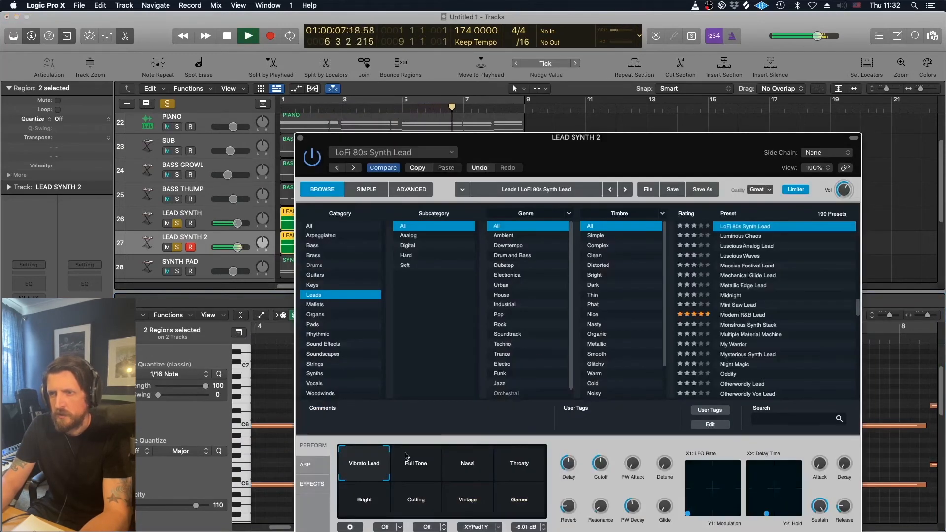
key("space")
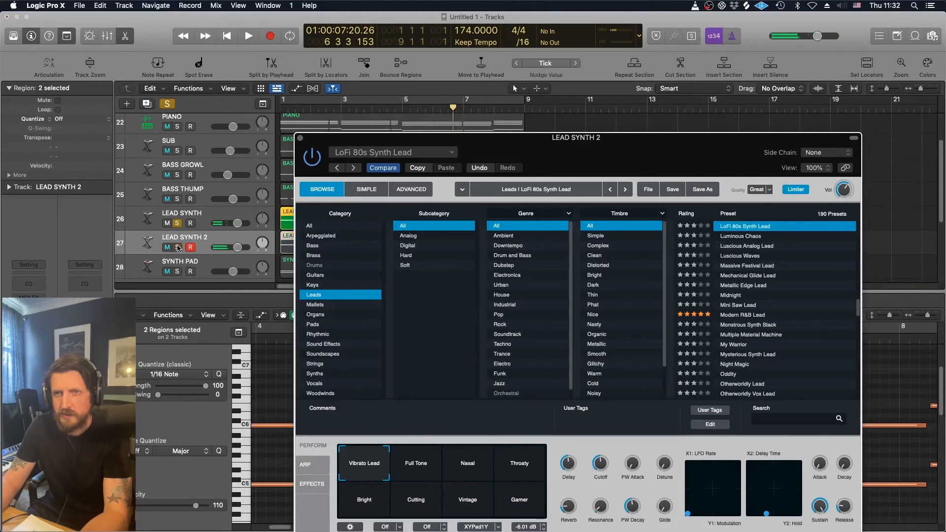
- Unsolo both lead tracks and lower their volumes while listening to the full mix from the start
left_click(178, 223)
key("Return")
key("space")
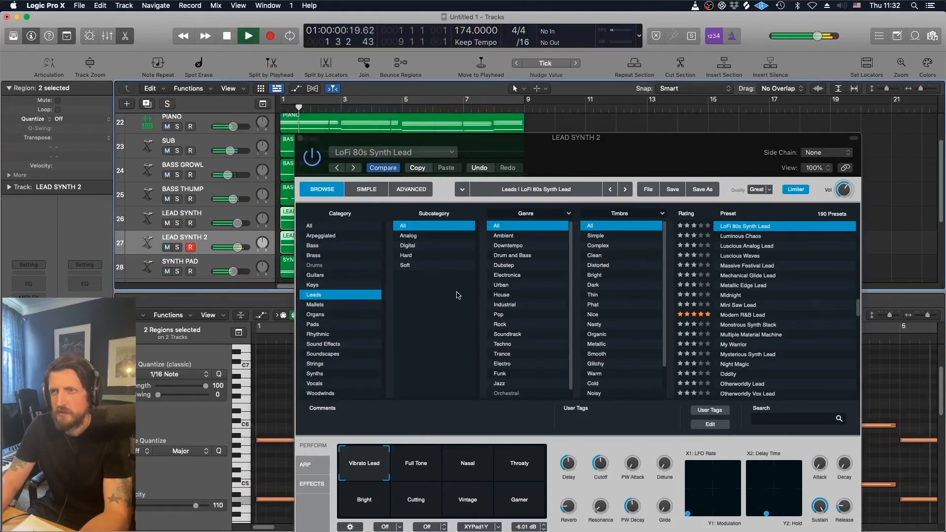
left_click_drag(238, 253, 231, 247)
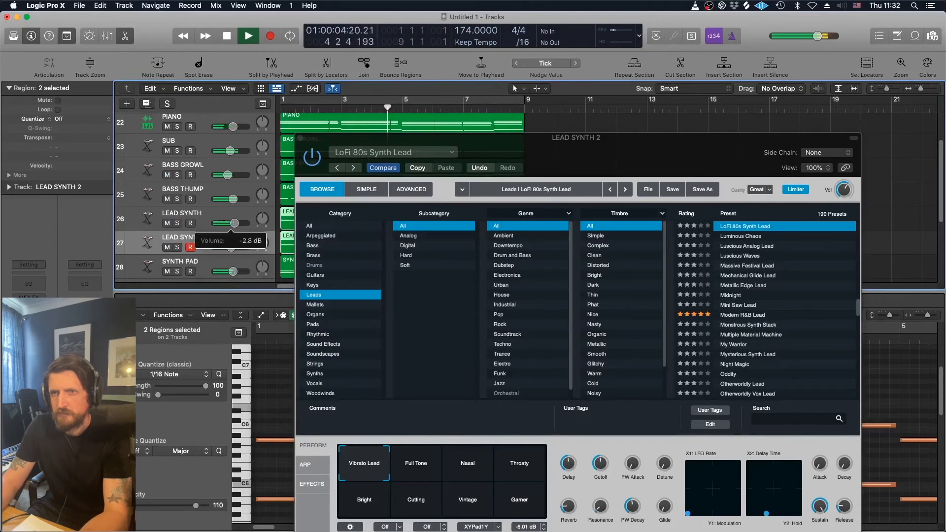
mouse_move(234, 224)
left_mouse_down()
mouse_move(229, 248)
mouse_move(230, 226)
left_mouse_up()
left_click(300, 138)
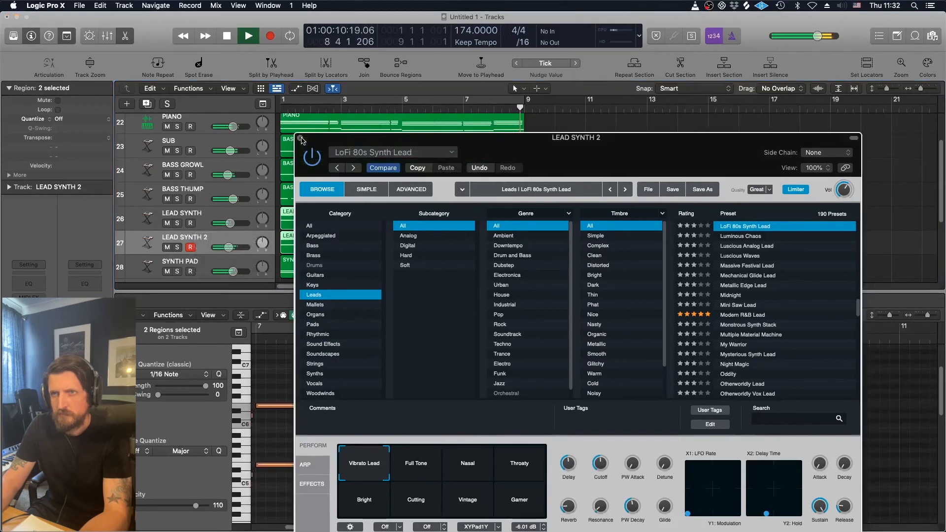
key("space")
- Shorten both lead regions to end at bar 5 and repeat them from bar 5 to bar 9
left_click(527, 248)
left_click_drag(533, 246, 511, 222)
scroll(639, 464, "right", 10)
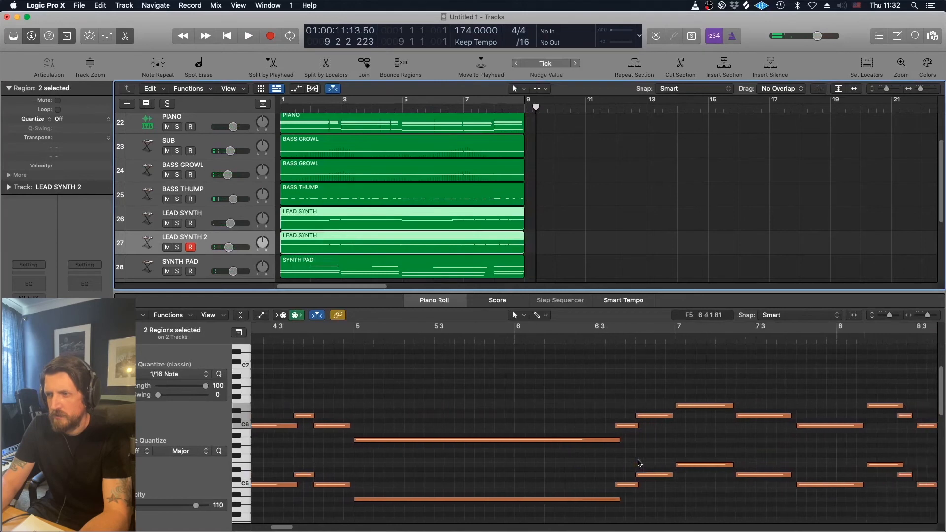
left_click_drag(524, 248, 499, 229)
left_click(416, 245)
- Play the mix from the start and lower both lead tracks together, setting LEAD SYNTH 2 to -9.6 dB
key("Return")
key("space")
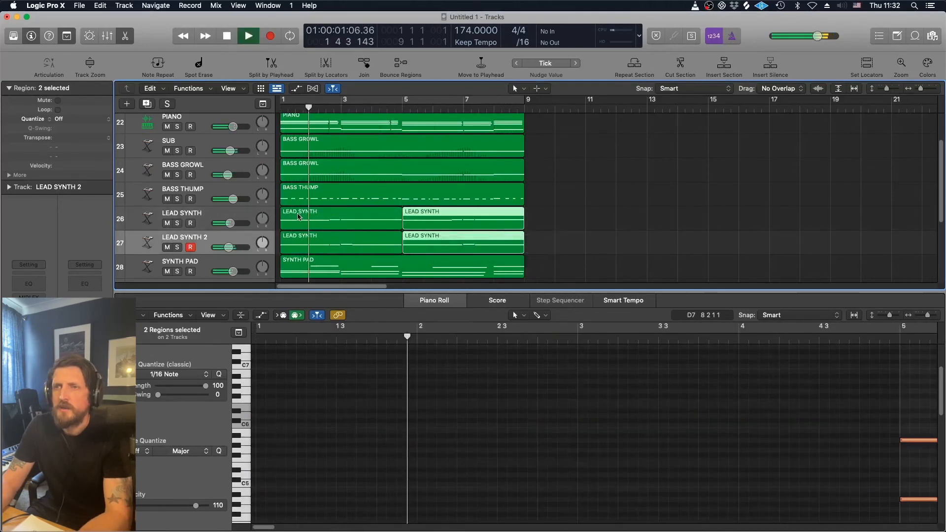
left_click(231, 215, "shift")
left_click_drag(228, 247, 227, 248)
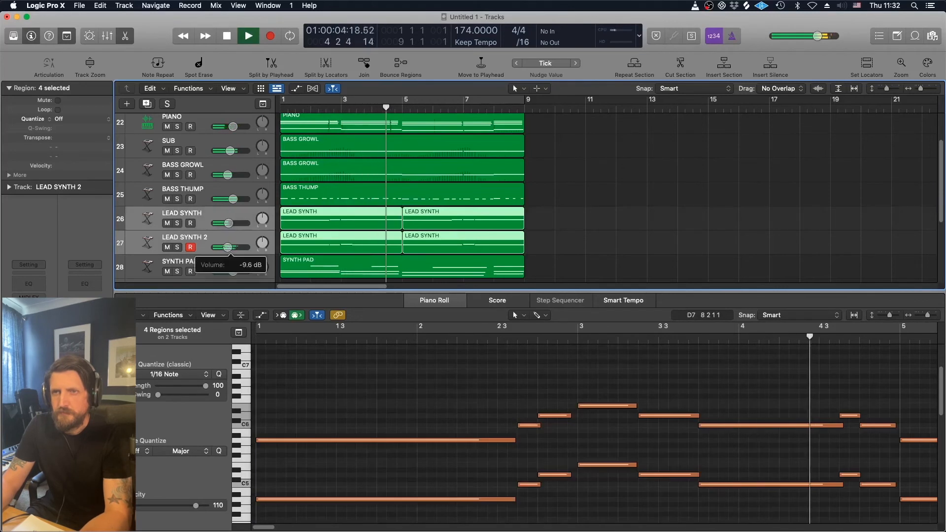
left_click_drag(262, 222, 262, 217)
left_click(249, 216)
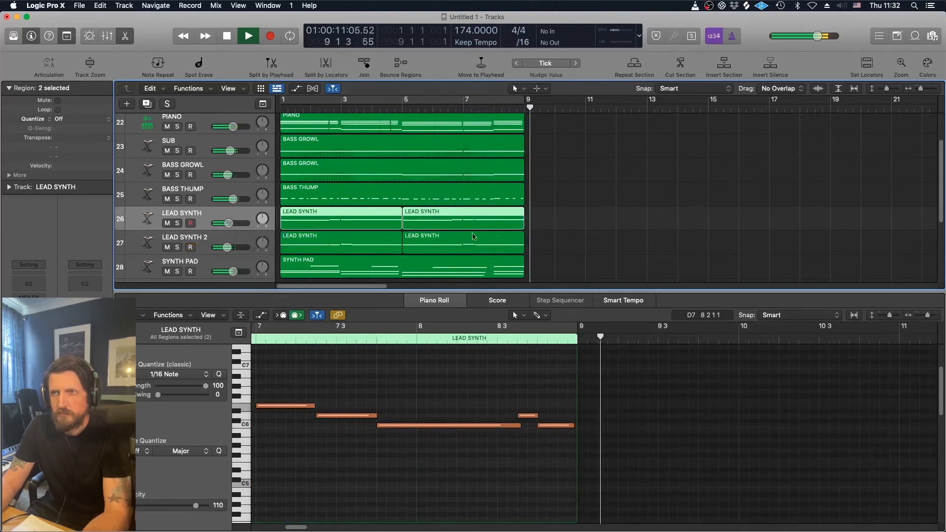
key("space")
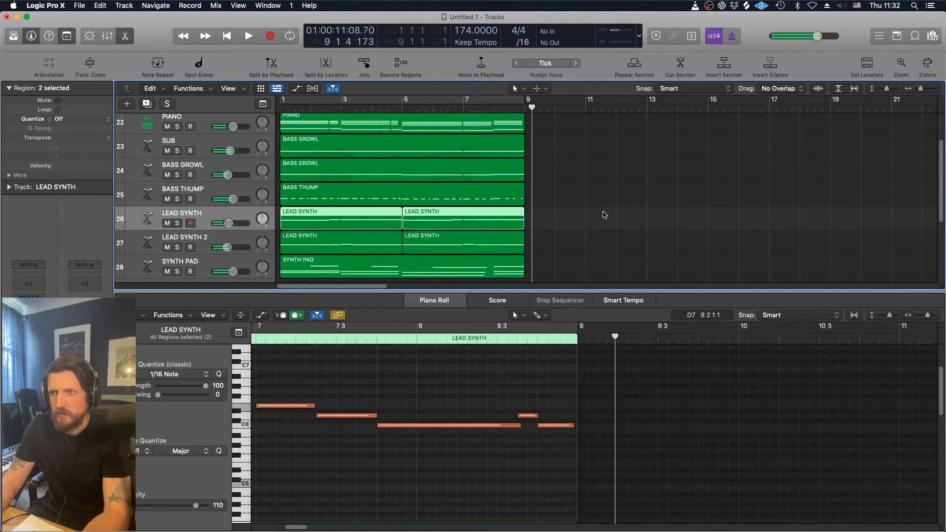
- Close the note editor and repeat the eight-bar arrangement of regions from bar 9 onward
left_click(130, 37)
left_click_drag(574, 330, 526, 113)
key("super+r")
- Place the Gentle Waves Chop Vox 01 loop at bar 1 on VOCAL SAMPLE 2 and play it from the start
left_click(224, 365)
key("Return")
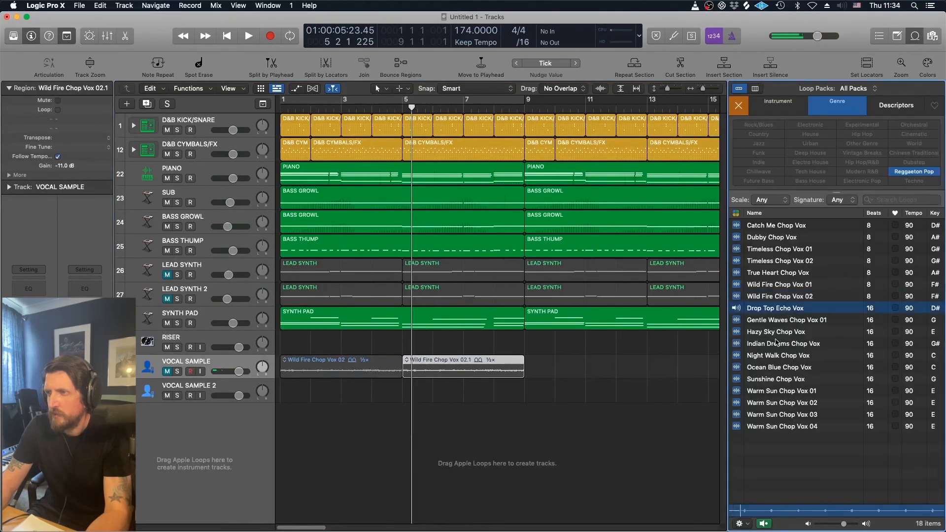
left_click(783, 321)
left_click_drag(782, 321, 294, 388)
key("Return")
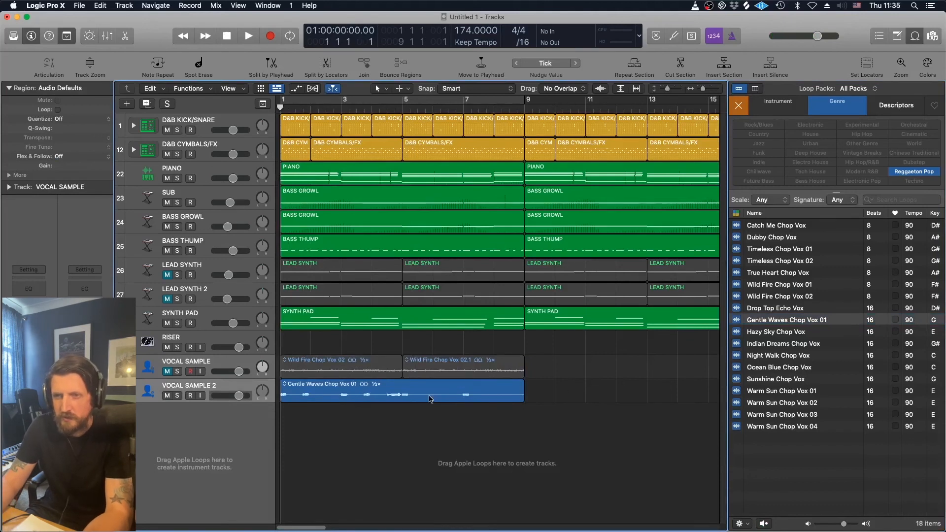
key("space")
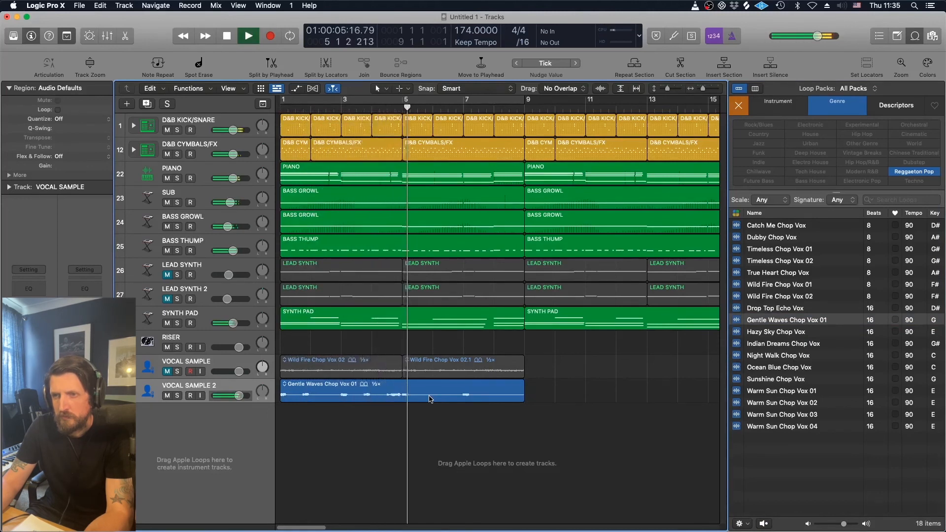
key("space")
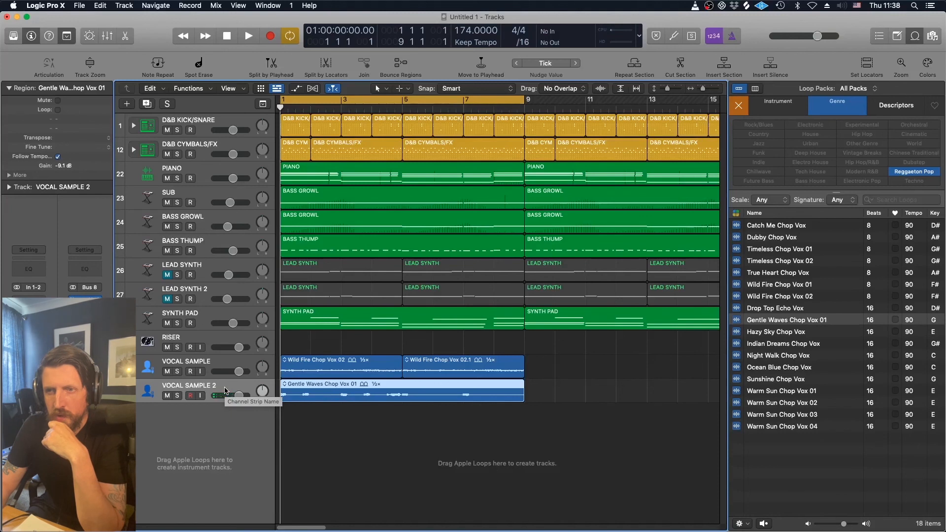
- Listen to both vocal samples in the mix, toggling solo on VOCAL SAMPLE, and return to the start
double_click(168, 398)
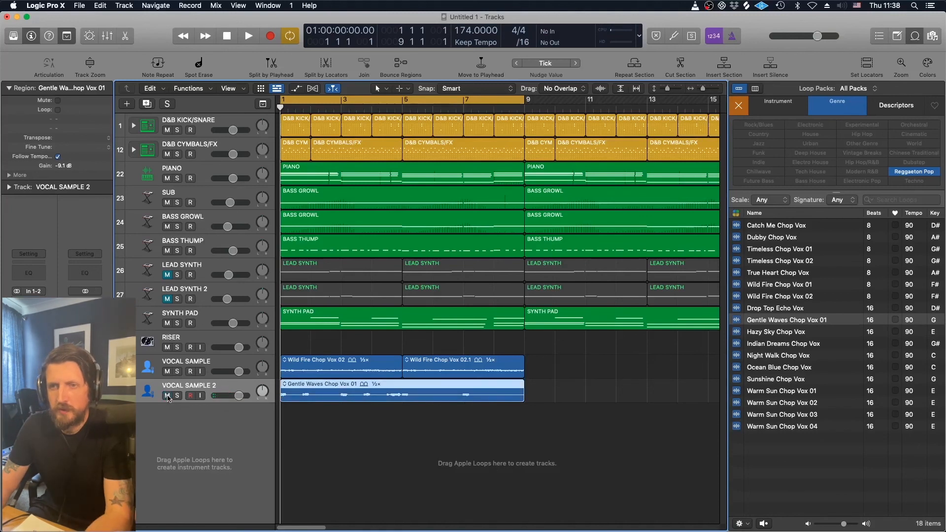
key("space")
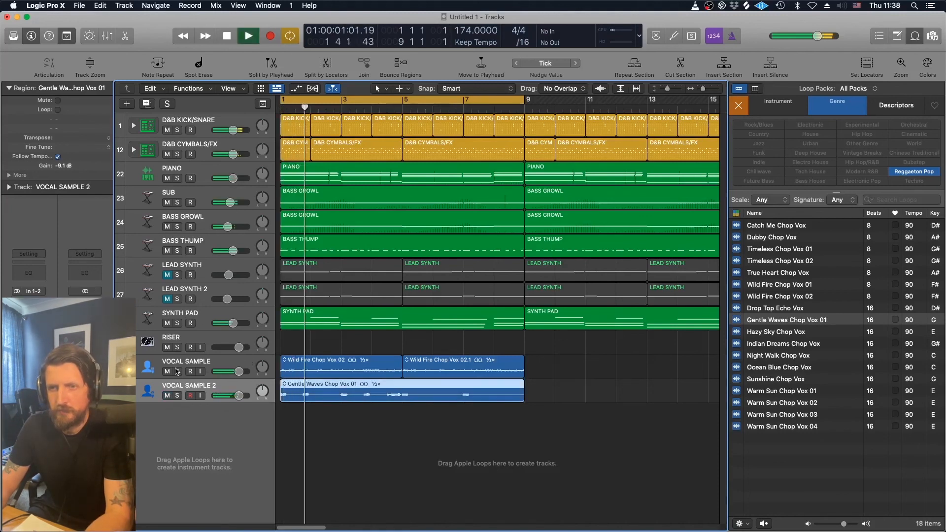
left_click(177, 372)
left_click(178, 371)
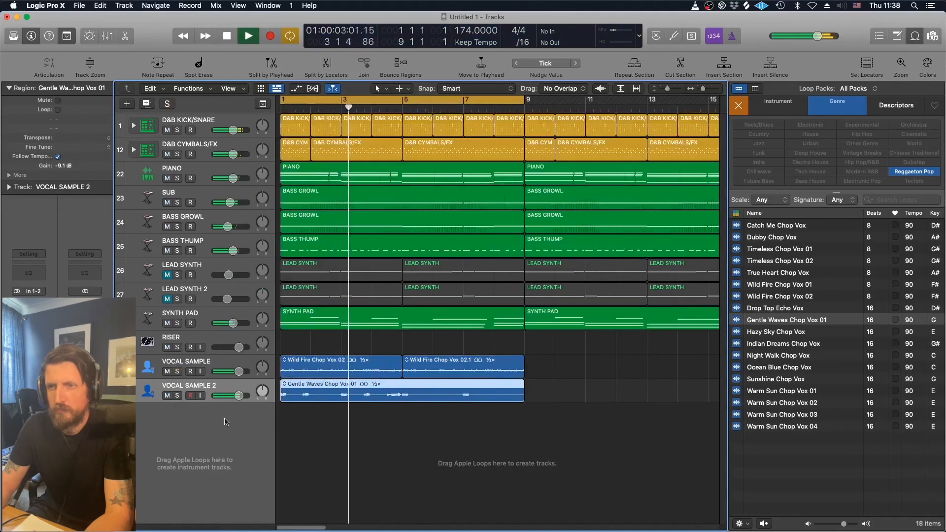
key("space")
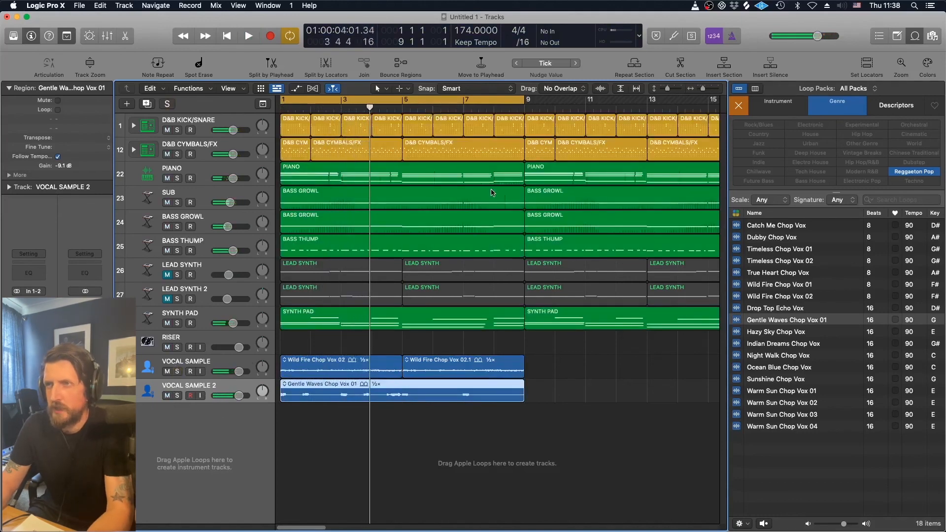
key("Return")
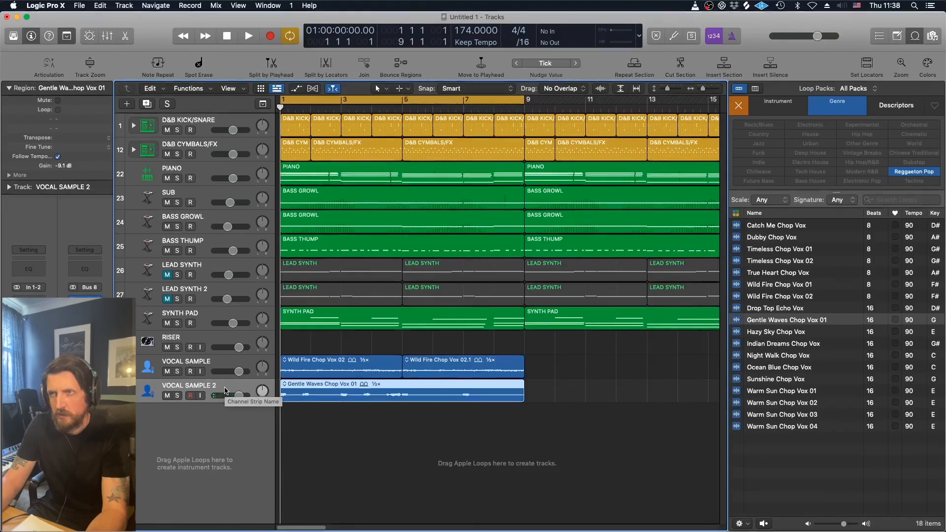